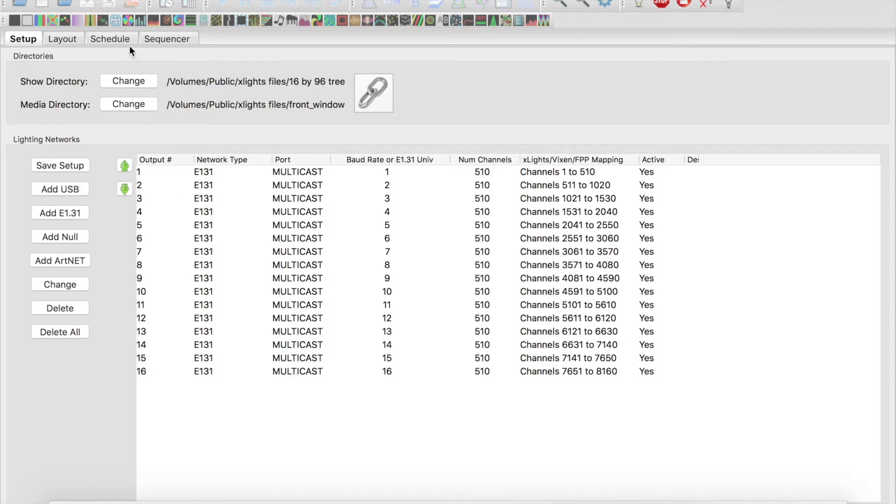
# Switch to the Sequencer tab to show the previews, effects, colour and layer panels.
pyautogui.click(165, 39)
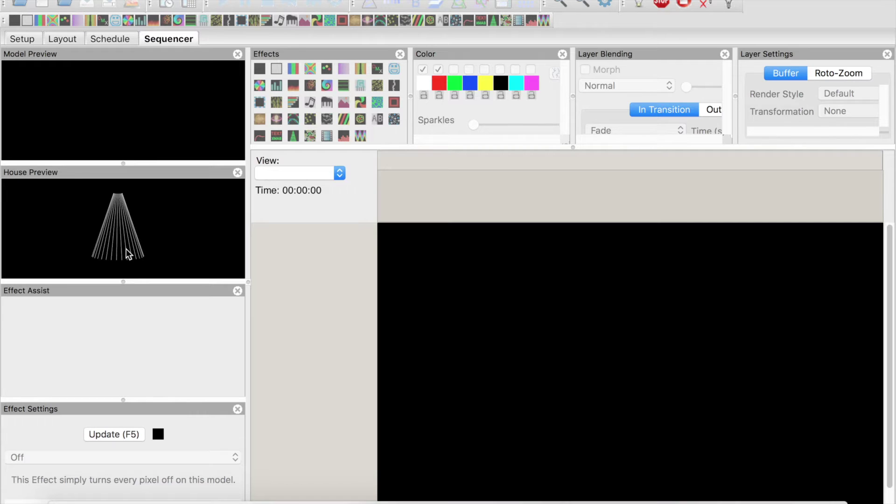
# Check the RGB tree's properties (16 strings of 96 nodes) in Layout, then return to Sequencer.
pyautogui.click(61, 39)
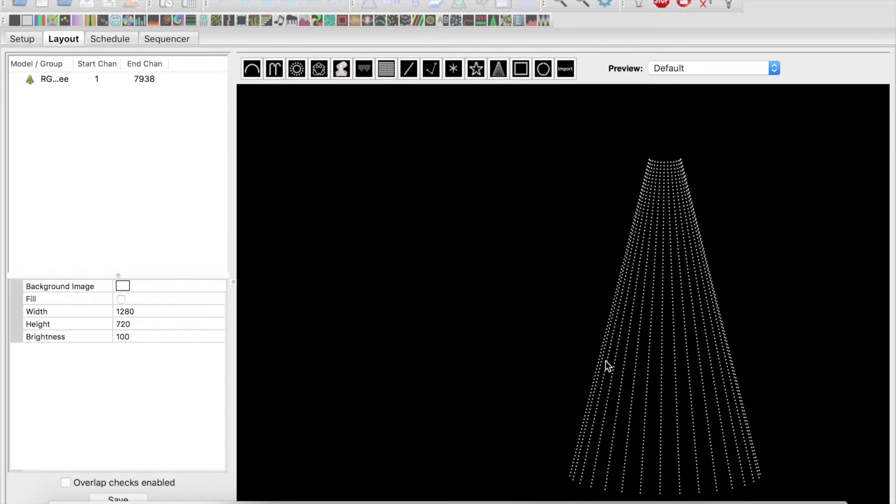
pyautogui.click(658, 367)
pyautogui.moveTo(659, 368)
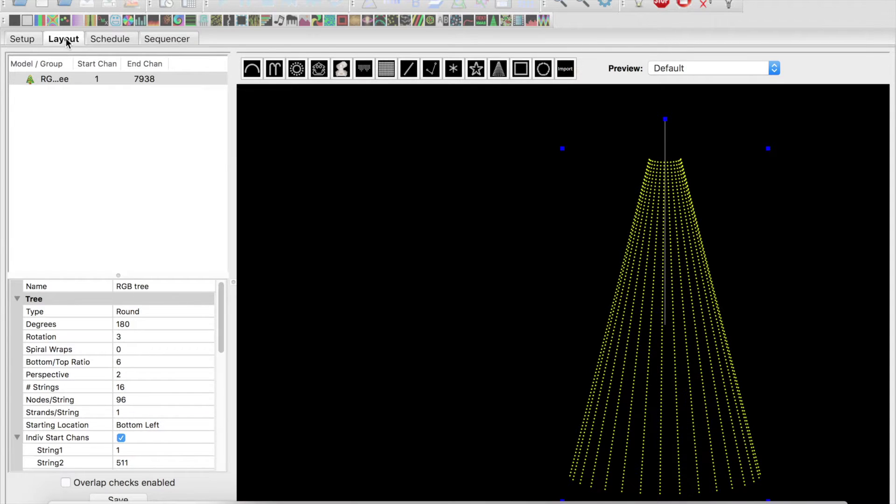
pyautogui.click(164, 38)
# Create a new 20 fps animation sequence with a 120-second duration.
pyautogui.click(108, 0)
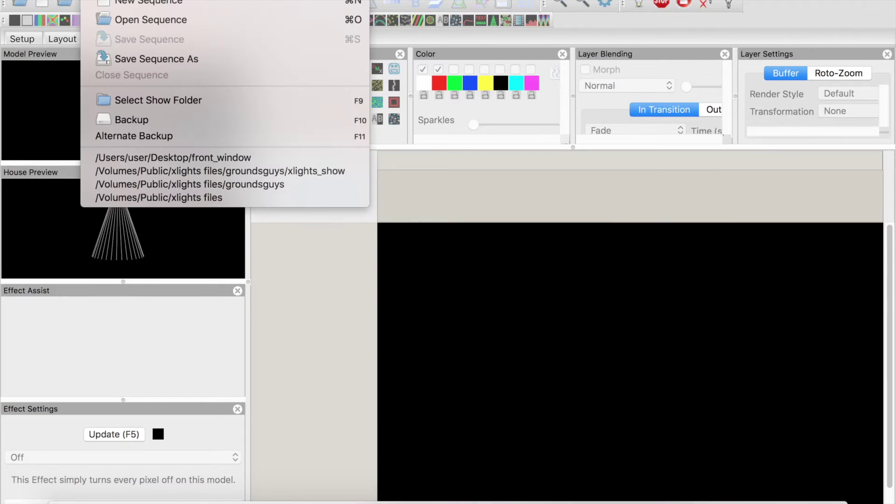
pyautogui.click(120, 4)
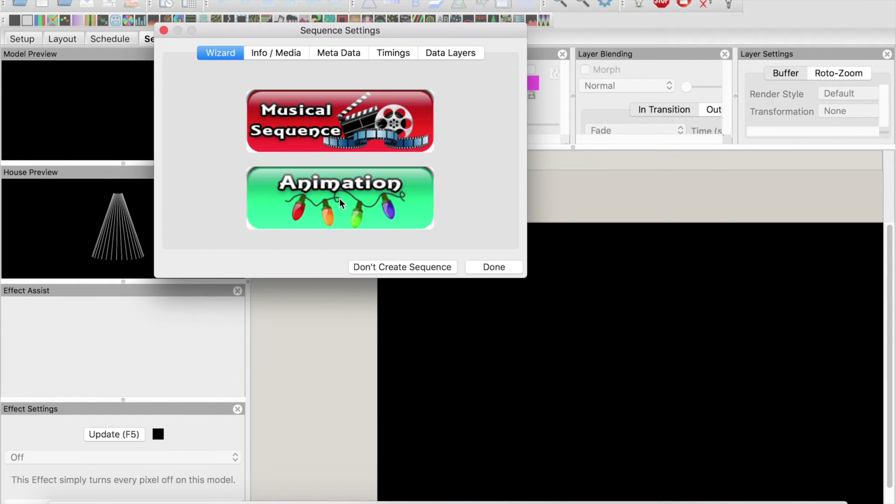
pyautogui.click(340, 198)
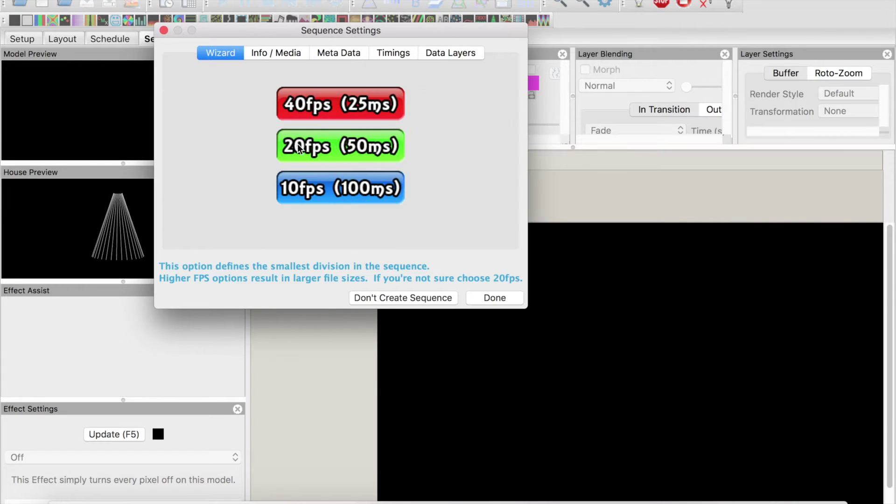
pyautogui.click(310, 145)
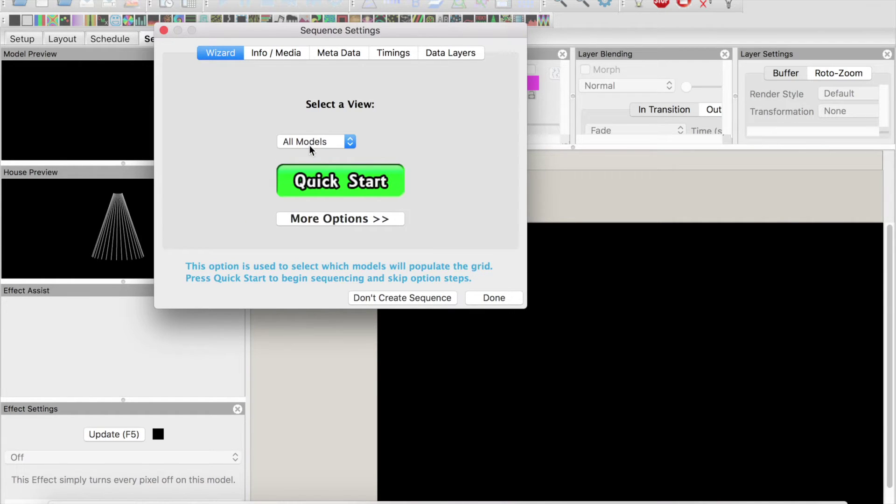
pyautogui.click(289, 53)
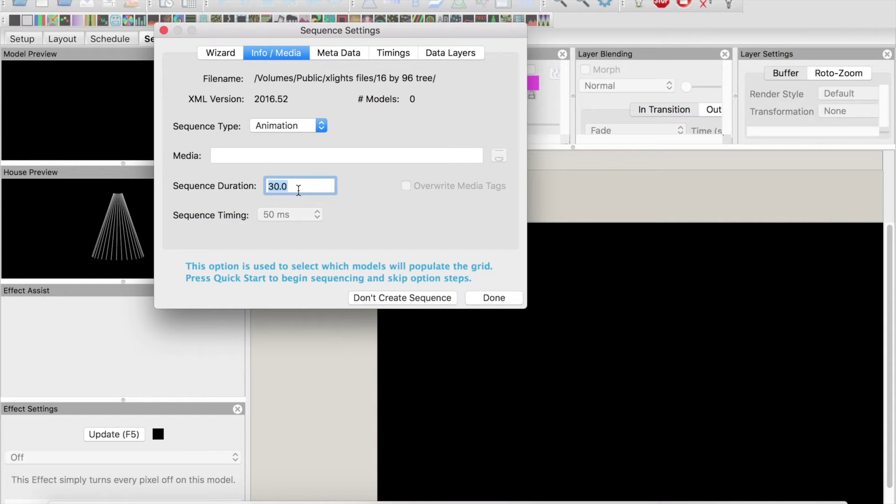
pyautogui.write('120')
pyautogui.click(492, 295)
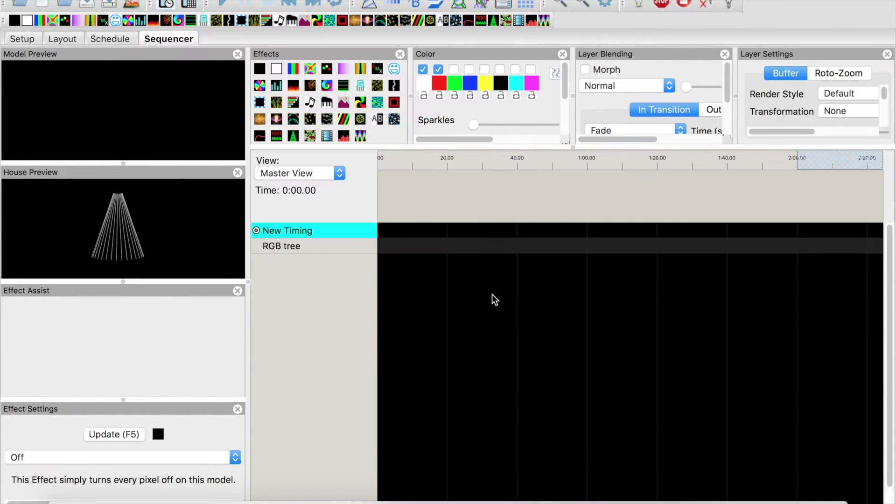
# Play the sequence, adding four New Timing marks with the 't' key, then stop.
pyautogui.click(312, 245)
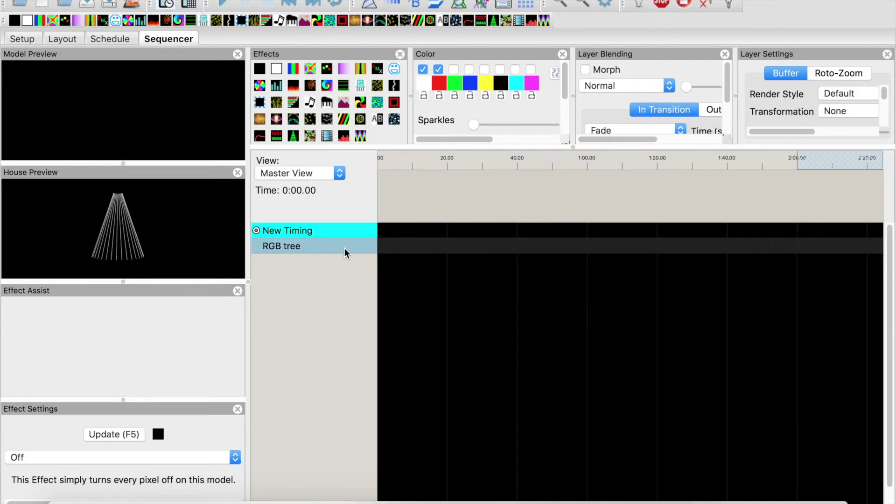
pyautogui.click(403, 245)
pyautogui.click(224, 4)
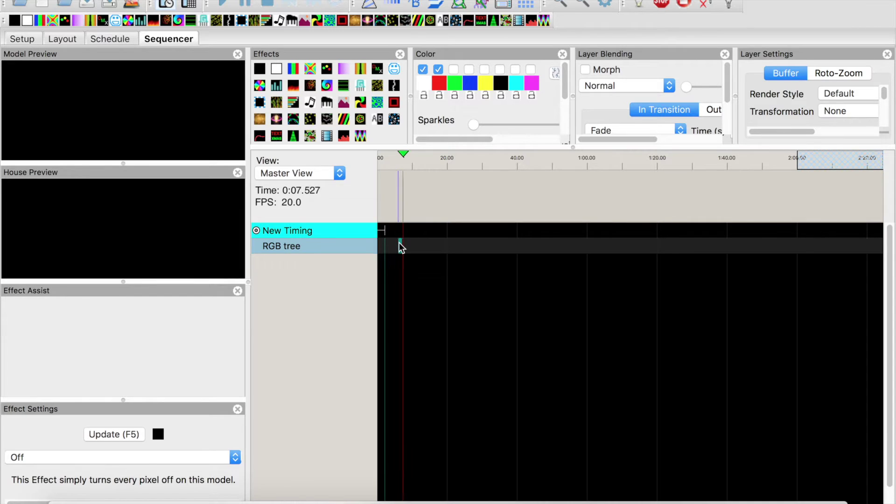
pyautogui.press('t')
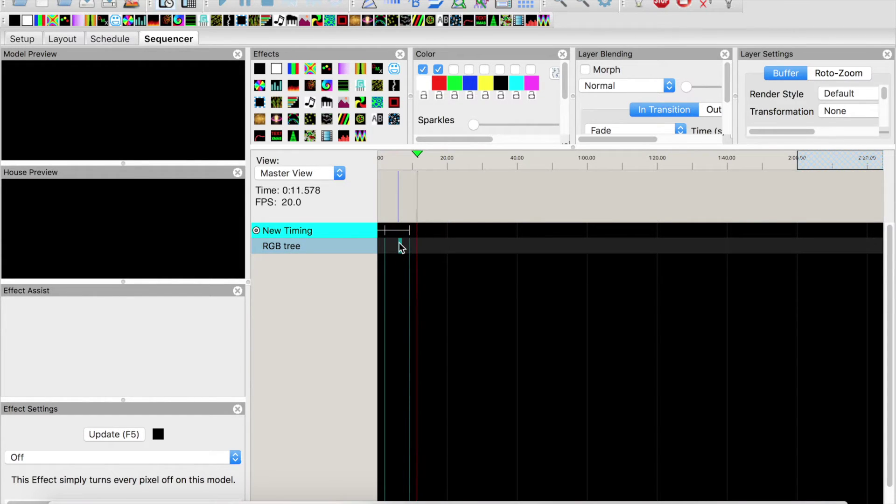
pyautogui.press('t')
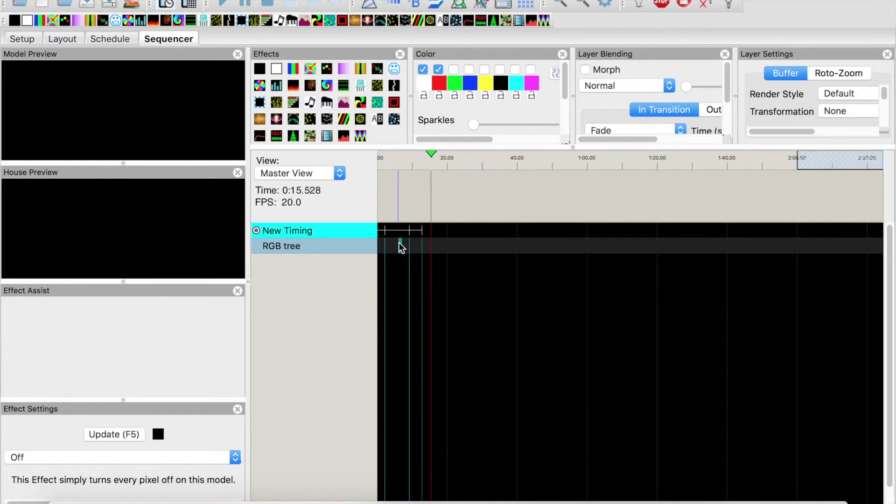
pyautogui.press('t')
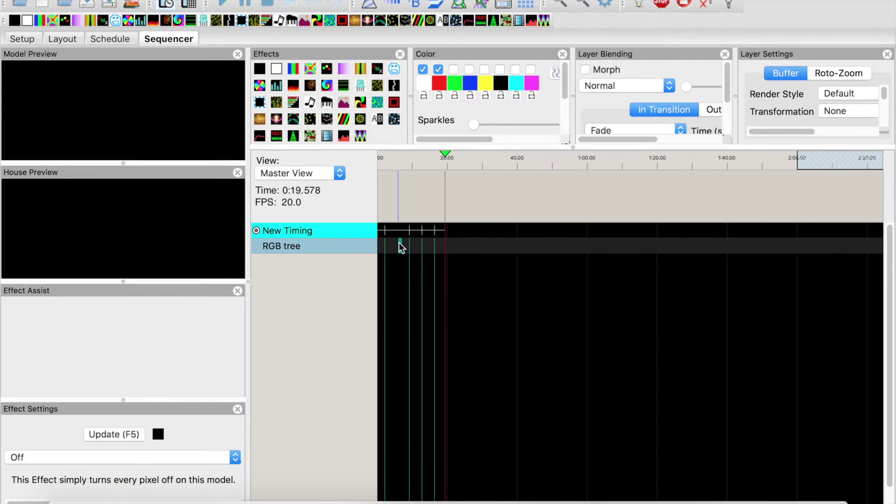
pyautogui.press('t')
pyautogui.click(269, 4)
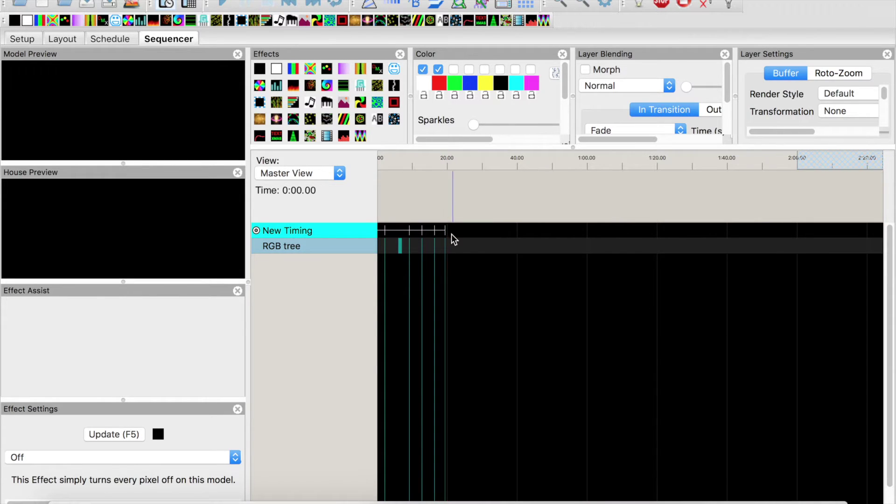
# Drag the New Timing marks to roughly 20, 47, 69 and 94 seconds.
pyautogui.moveTo(445, 231); pyautogui.dragTo(797, 237)
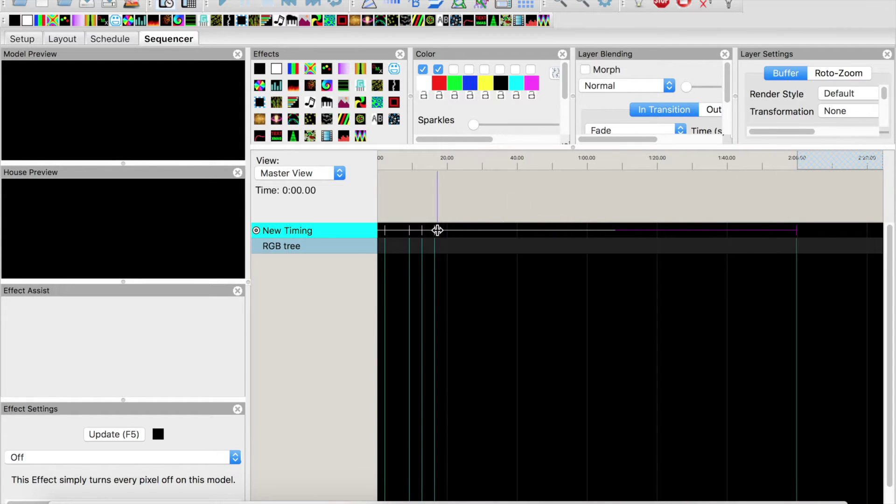
pyautogui.moveTo(438, 230); pyautogui.dragTo(664, 230)
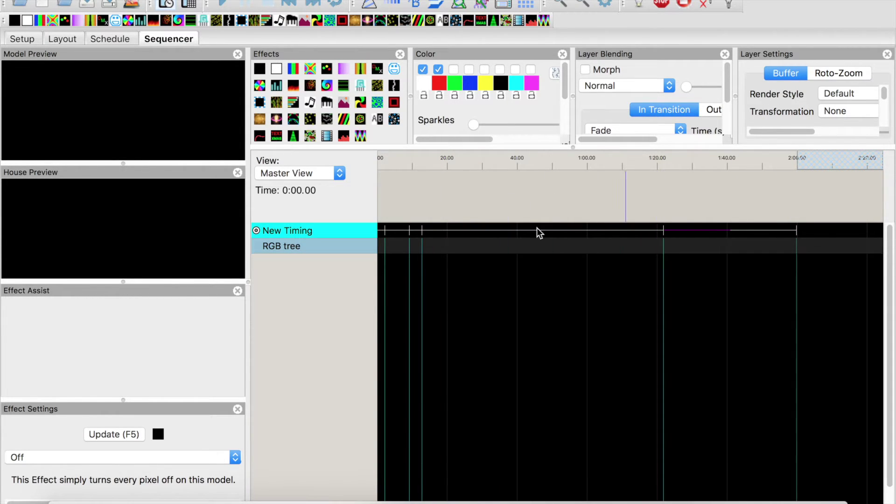
pyautogui.moveTo(422, 232); pyautogui.dragTo(540, 232)
pyautogui.moveTo(409, 230); pyautogui.dragTo(493, 233)
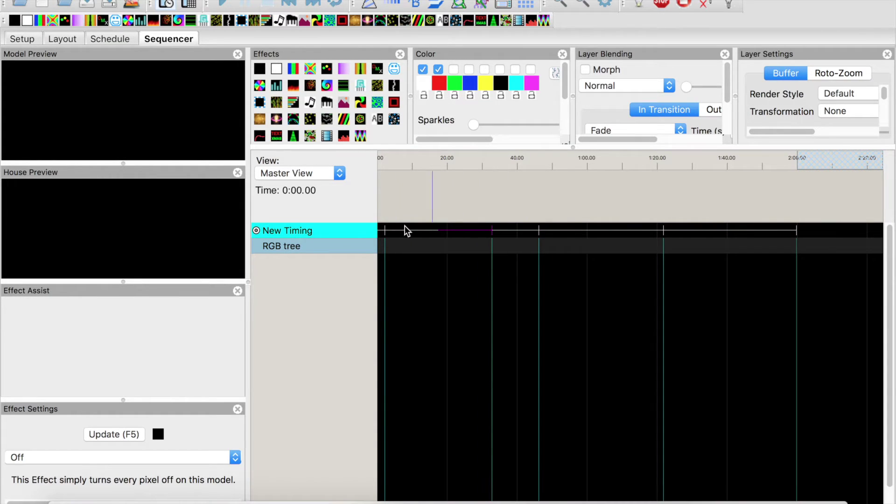
pyautogui.moveTo(384, 230); pyautogui.dragTo(427, 232)
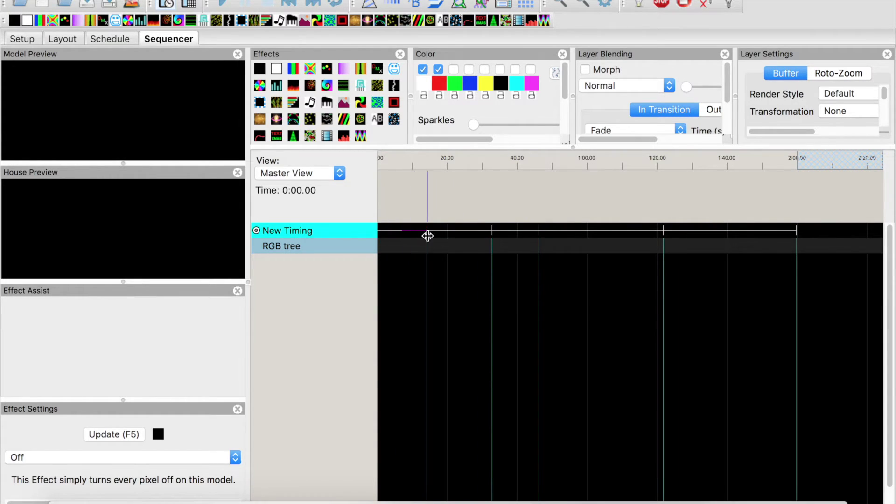
pyautogui.moveTo(665, 229); pyautogui.dragTo(704, 230)
pyautogui.moveTo(542, 231); pyautogui.dragTo(617, 231)
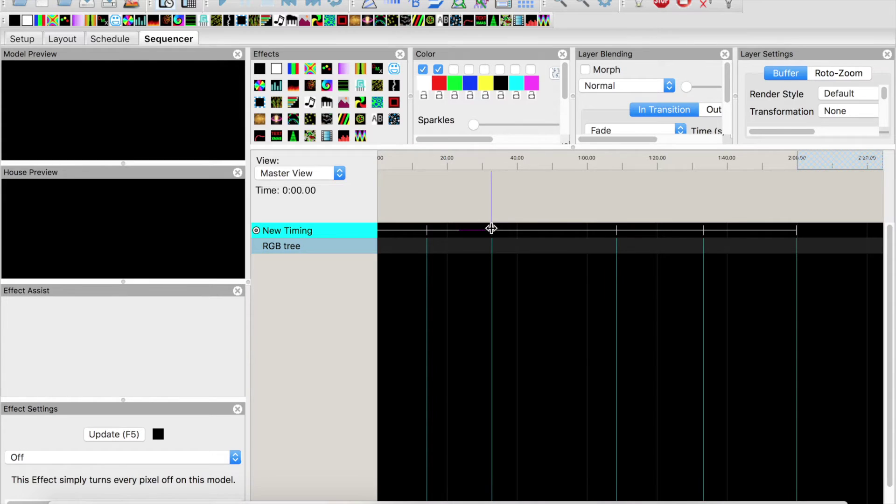
pyautogui.moveTo(492, 229); pyautogui.dragTo(542, 231)
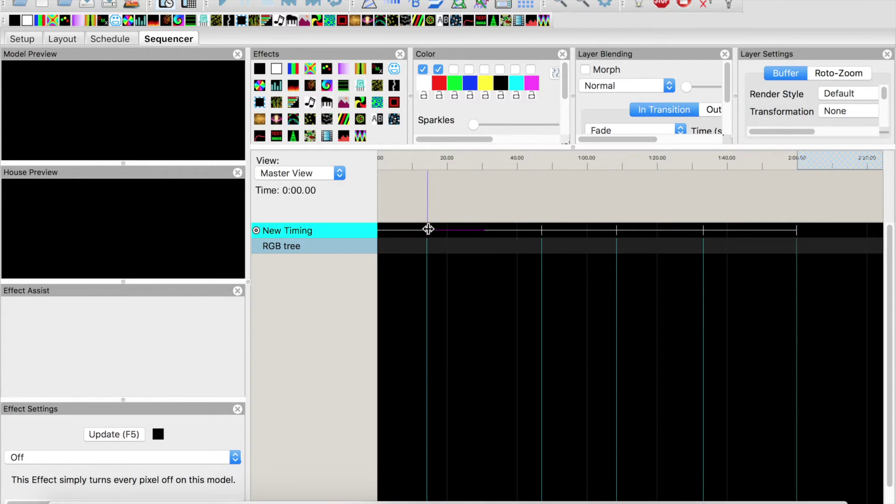
pyautogui.moveTo(427, 230); pyautogui.dragTo(447, 231)
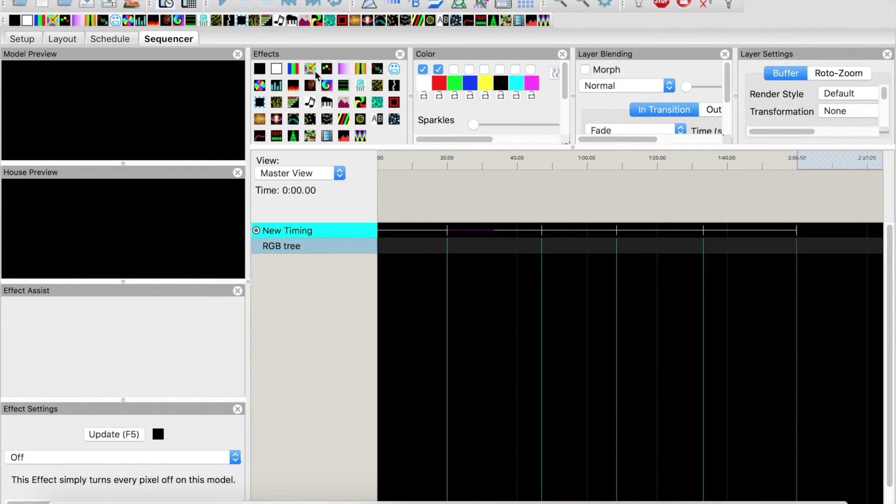
# Place a Bars effect with blue added to its palette near the start of the RGB tree row.
pyautogui.click(294, 70)
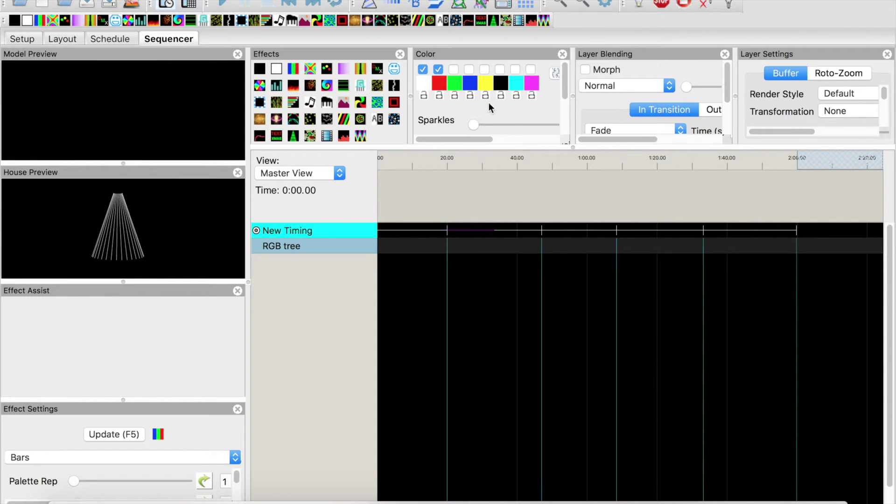
pyautogui.click(469, 70)
pyautogui.moveTo(293, 70); pyautogui.dragTo(411, 241)
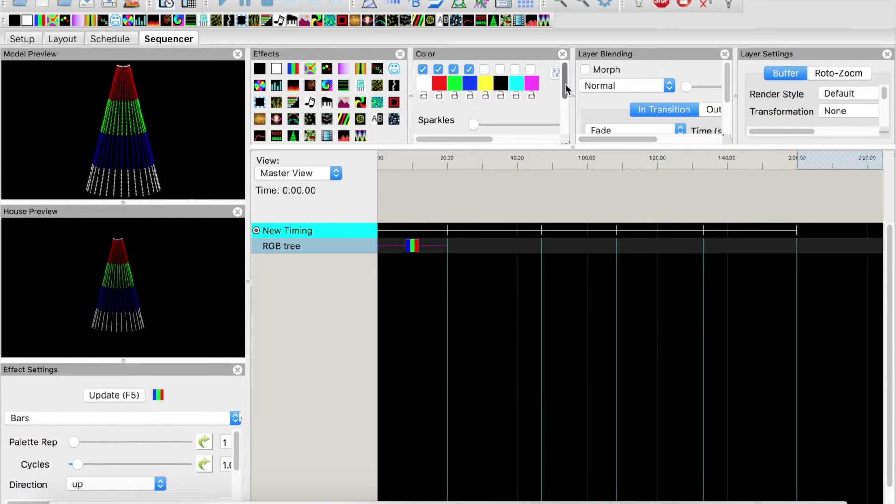
pyautogui.moveTo(564, 85)
pyautogui.mouseDown()
pyautogui.moveTo(553, 131)
pyautogui.moveTo(562, 76)
pyautogui.mouseUp()
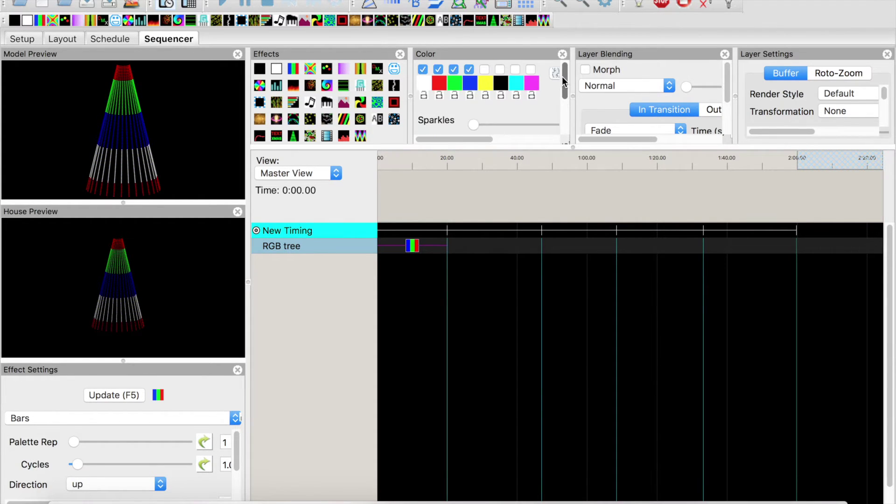
# Preview sparkles on the Bars effect, then turn sparkles back off.
pyautogui.click(514, 125)
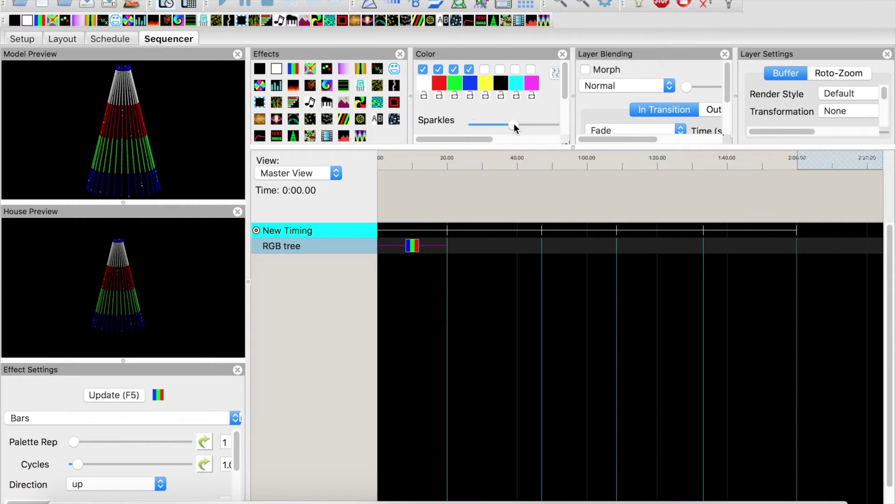
pyautogui.click(480, 124)
pyautogui.click(471, 125)
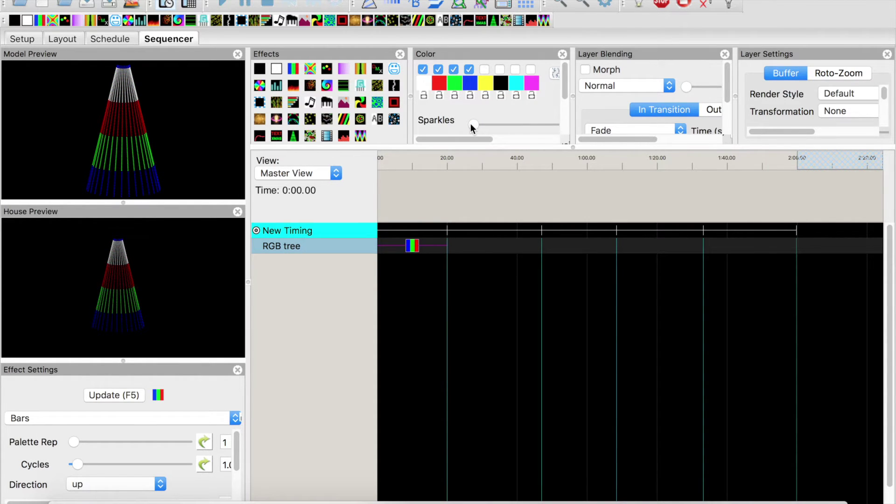
pyautogui.click(478, 254)
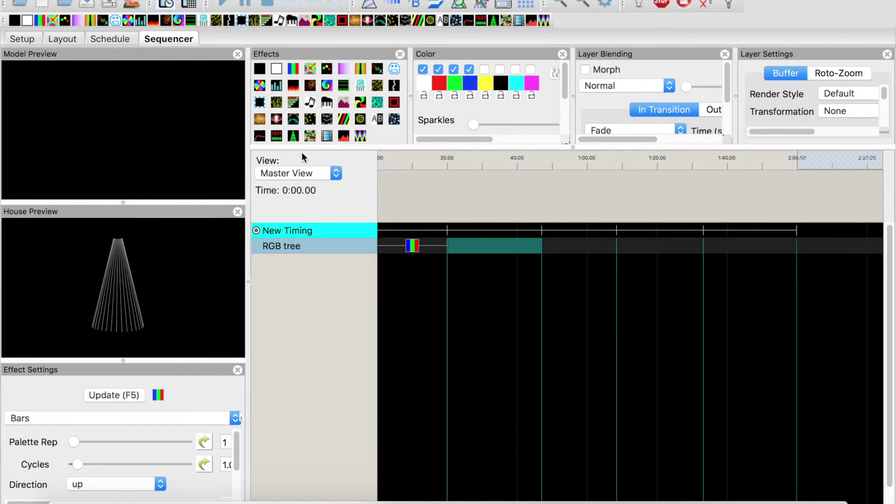
# Add a Butterfly effect near 35 s and a Galaxy effect spanning about 47–69 s on the RGB tree.
pyautogui.click(309, 69)
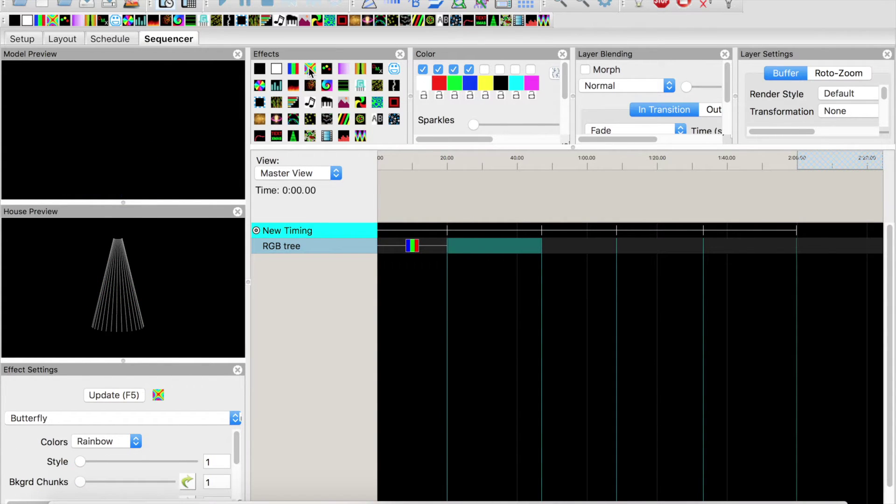
pyautogui.moveTo(309, 70); pyautogui.dragTo(481, 248)
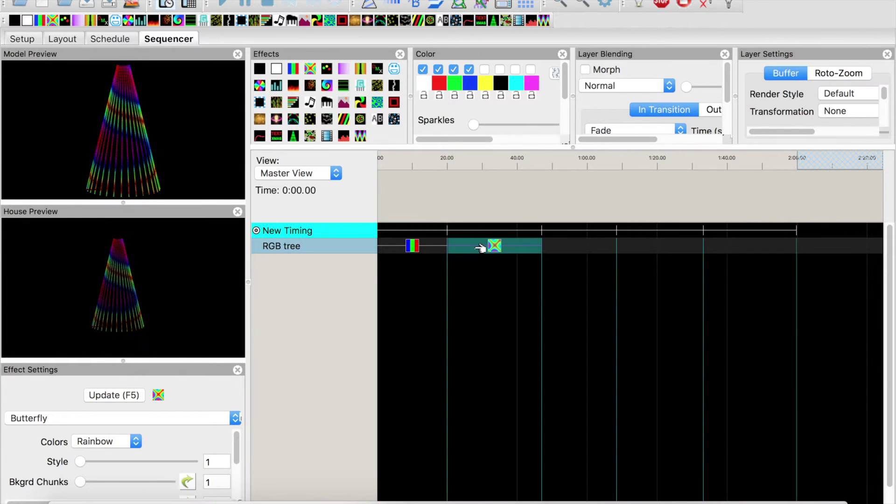
pyautogui.click(574, 248)
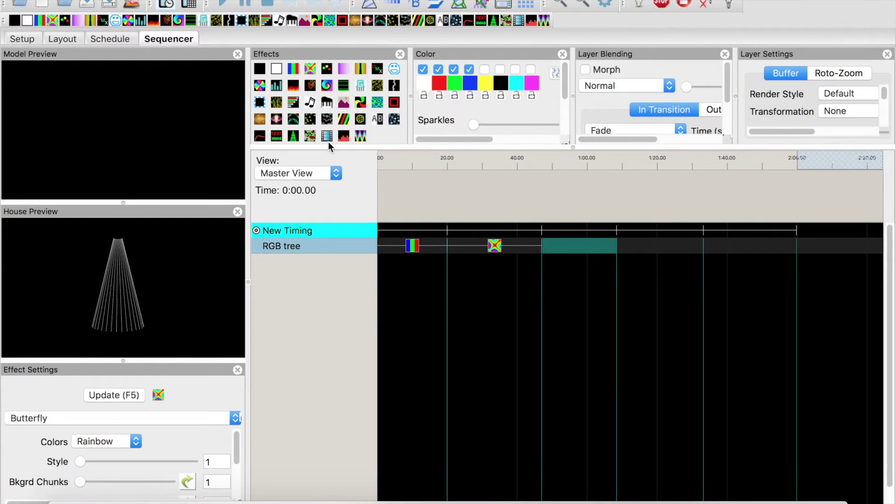
pyautogui.click(328, 87)
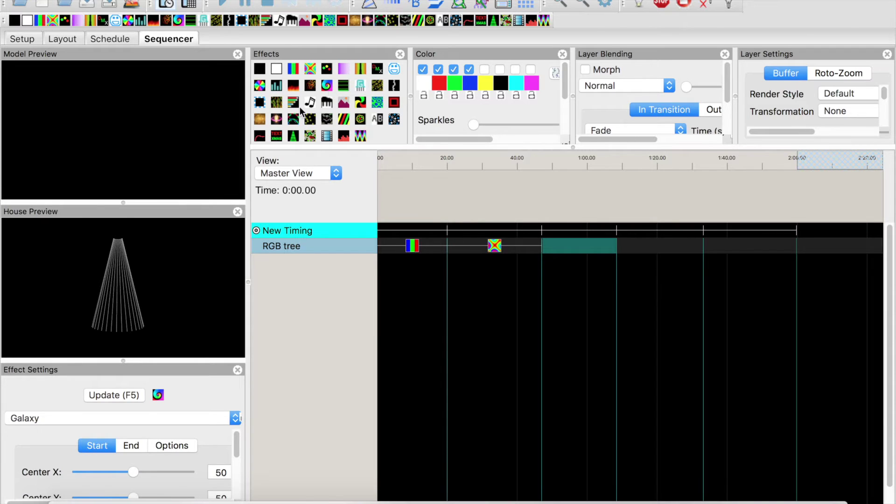
pyautogui.moveTo(159, 395); pyautogui.dragTo(560, 247)
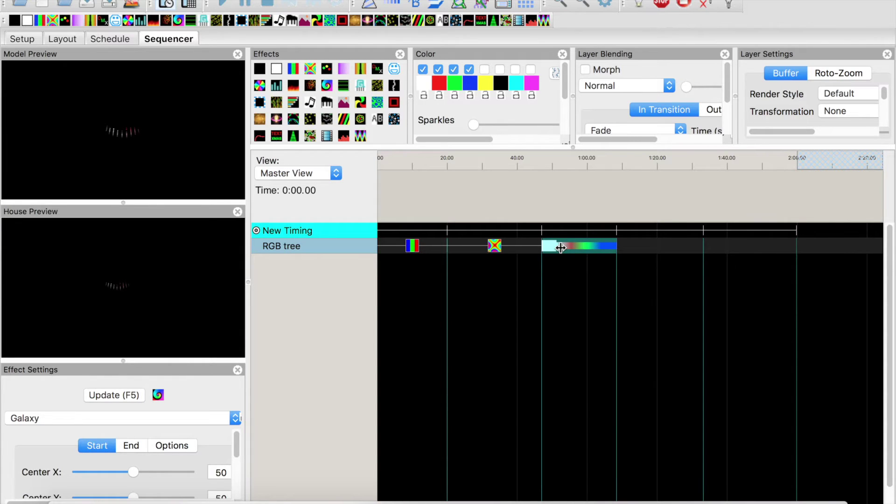
pyautogui.moveTo(237, 448)
pyautogui.mouseDown()
pyautogui.moveTo(238, 490)
pyautogui.moveTo(240, 441)
pyautogui.mouseUp()
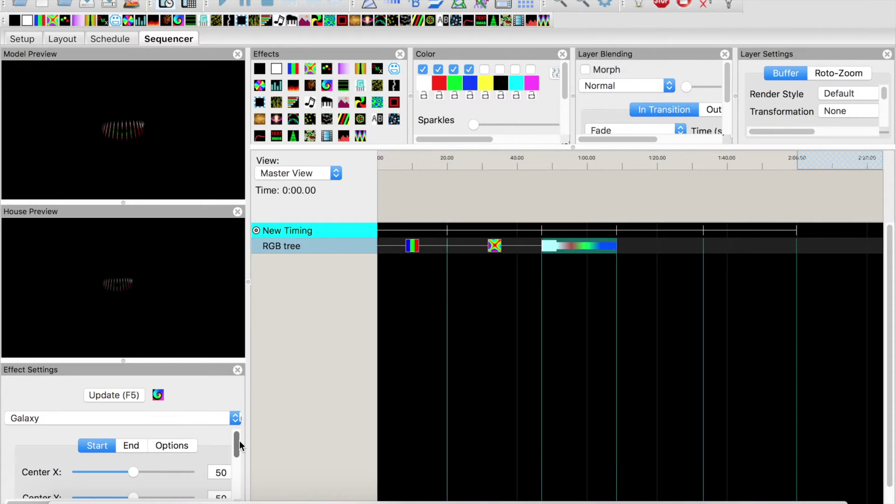
pyautogui.click(644, 246)
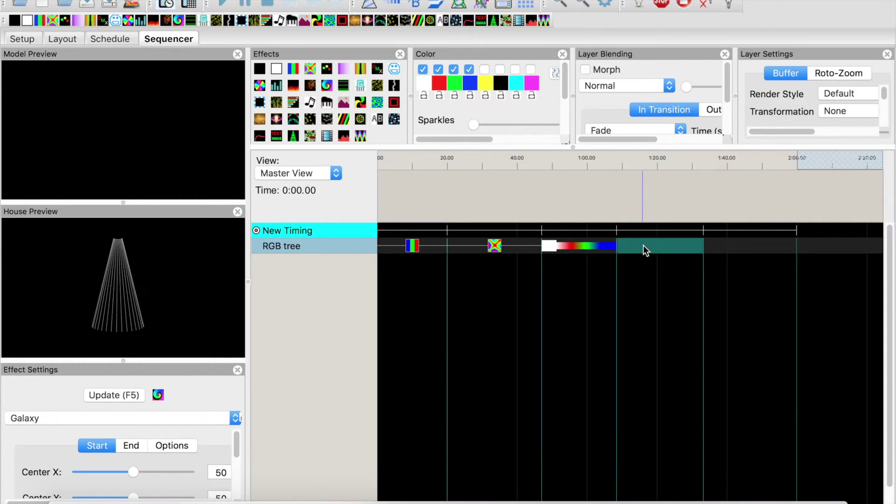
# Place a Spirals effect in the 69–94 s RGB tree slot with Palette Rep 2.
pyautogui.click(344, 119)
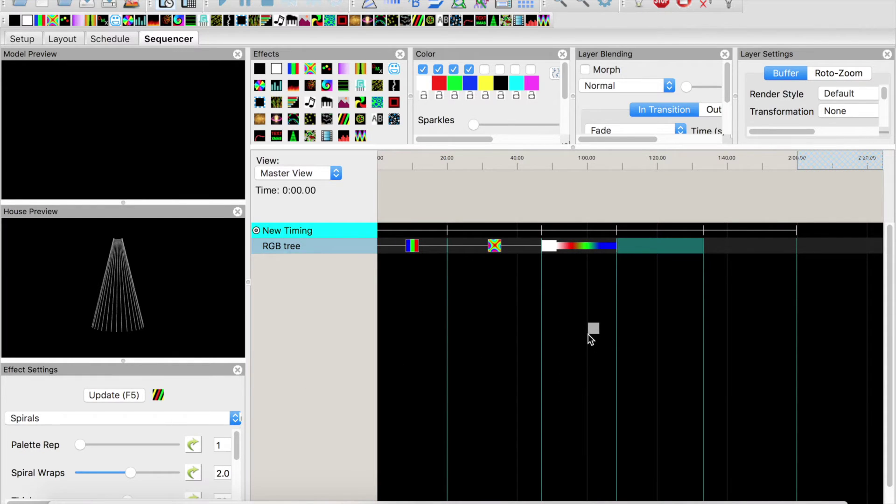
pyautogui.moveTo(638, 265); pyautogui.dragTo(645, 252)
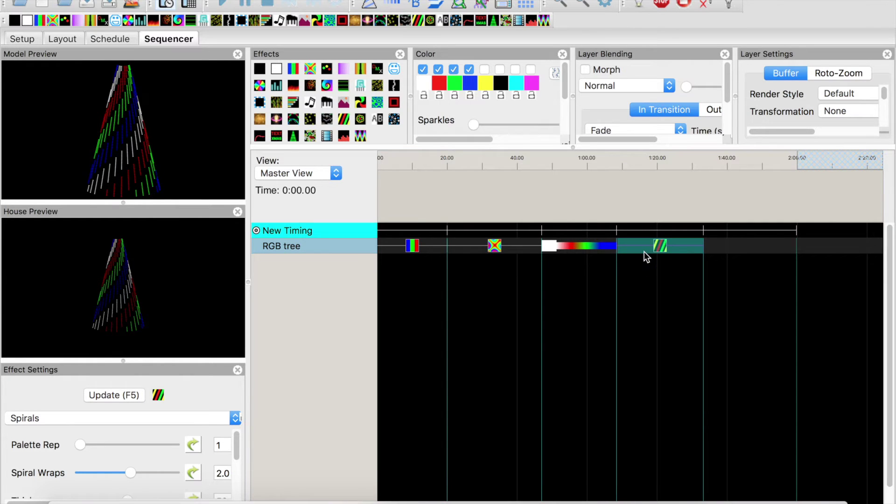
pyautogui.click(111, 445)
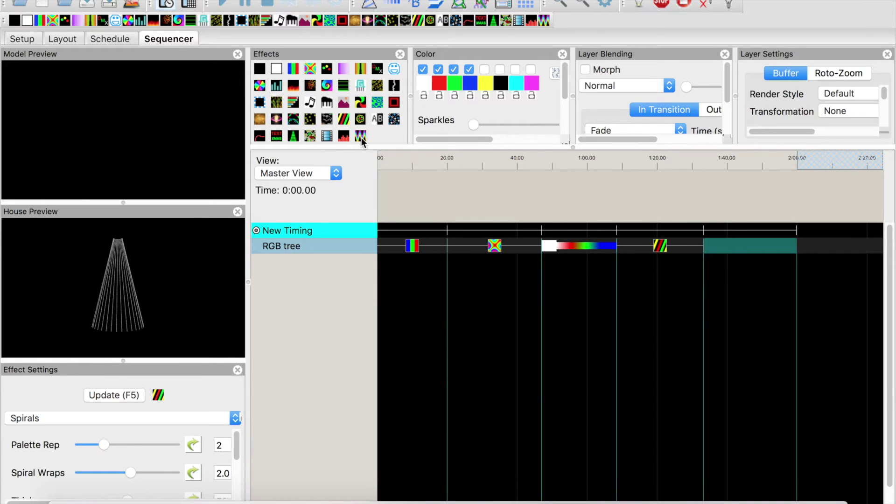
# Add a Wave effect to the 94–120 s slot with Rainbow fill, more waves and greater thickness.
pyautogui.moveTo(362, 137); pyautogui.dragTo(718, 243)
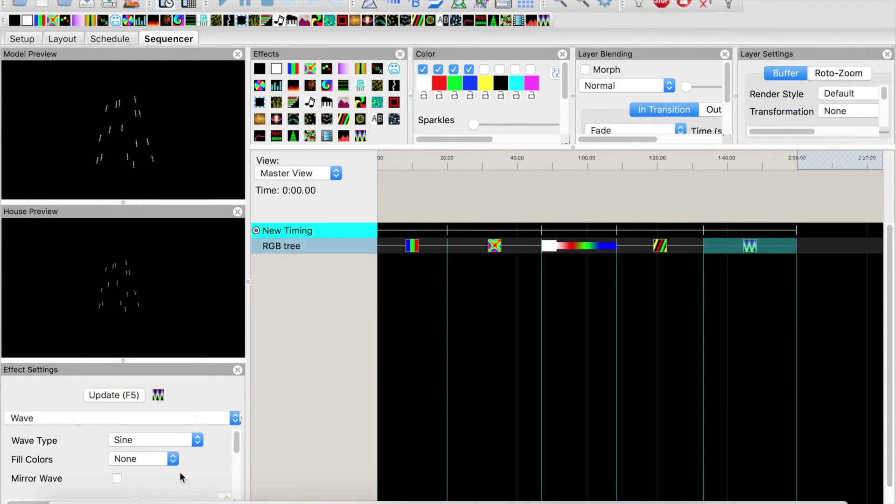
pyautogui.click(172, 459)
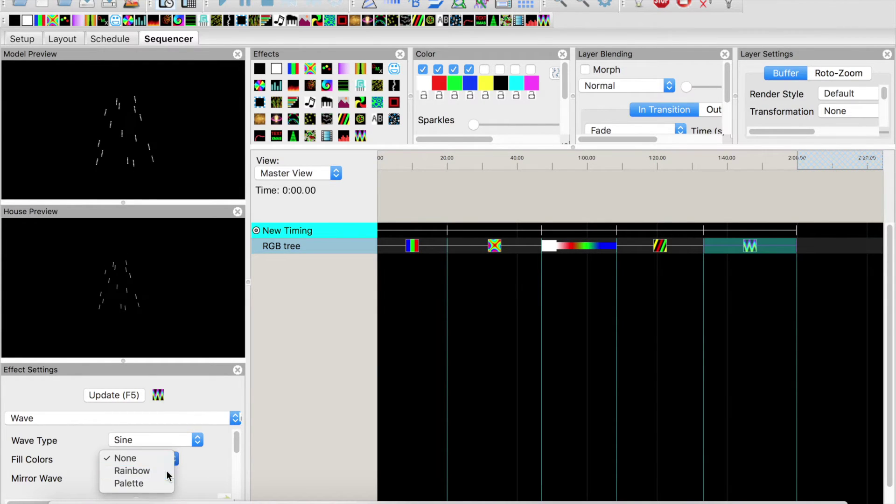
pyautogui.click(166, 470)
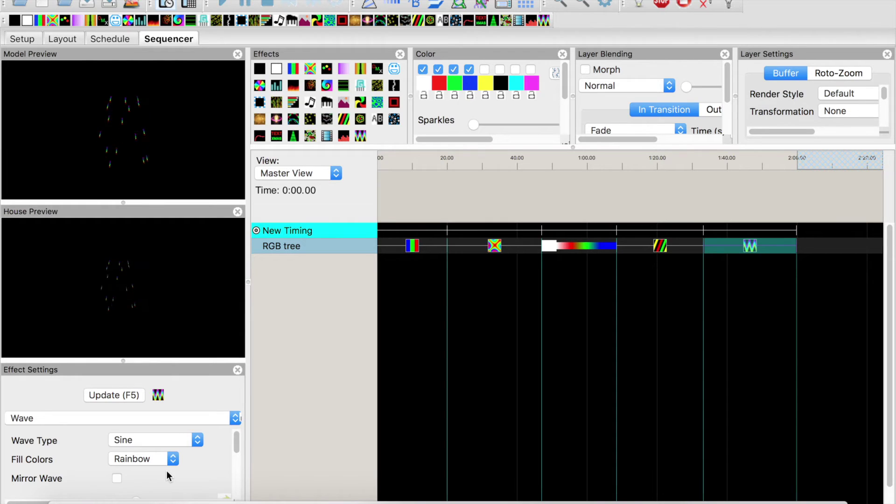
pyautogui.moveTo(240, 442); pyautogui.dragTo(238, 455)
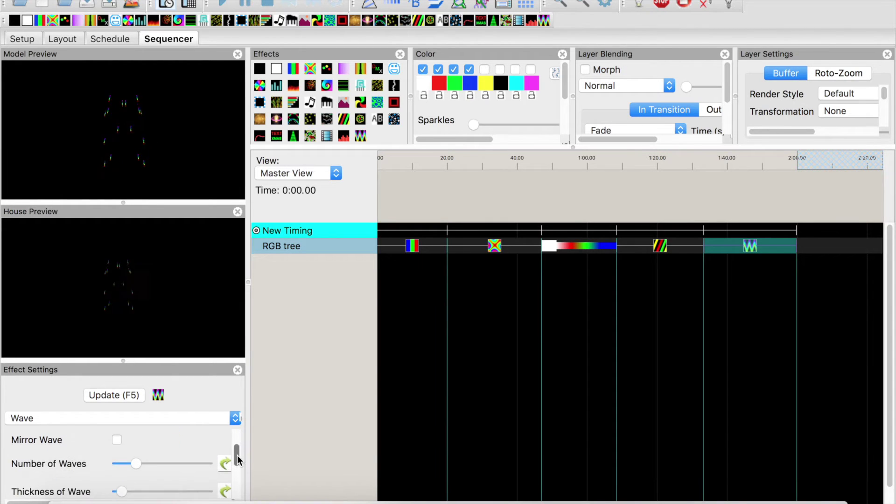
pyautogui.moveTo(177, 458); pyautogui.dragTo(172, 458)
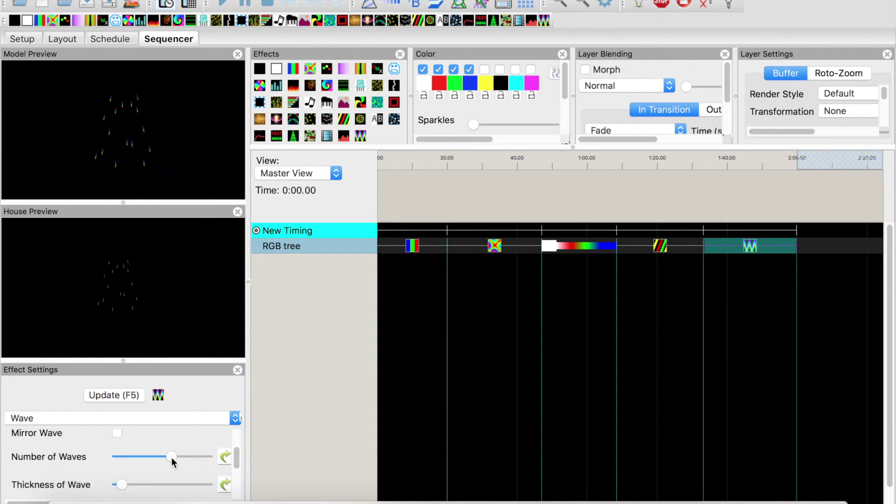
pyautogui.click(156, 485)
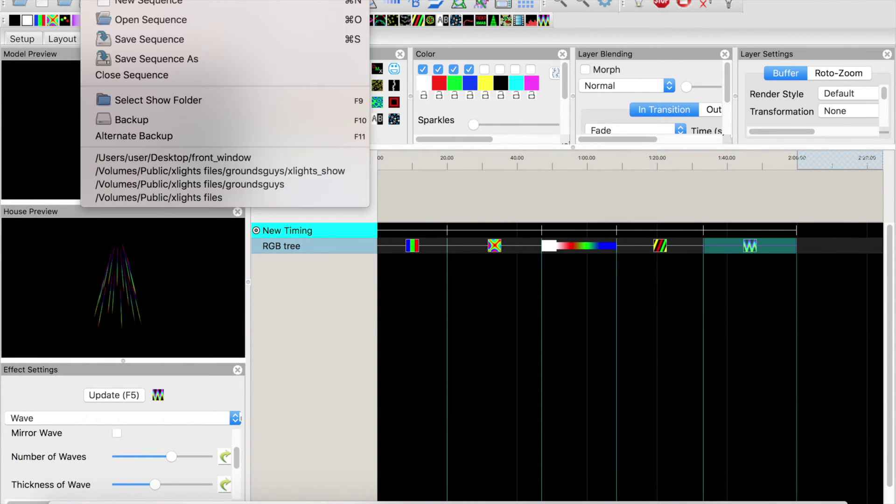
# Save the sequence as 'test-2'.
pyautogui.click(144, 40)
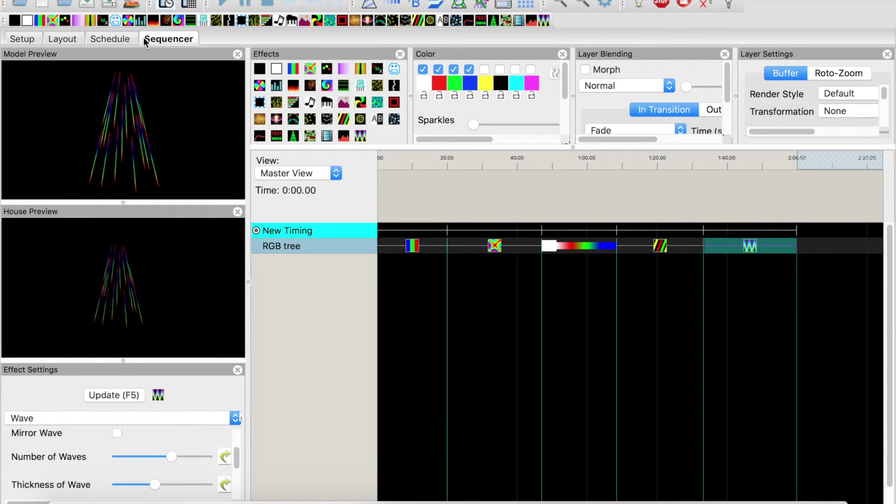
pyautogui.write('test-2')
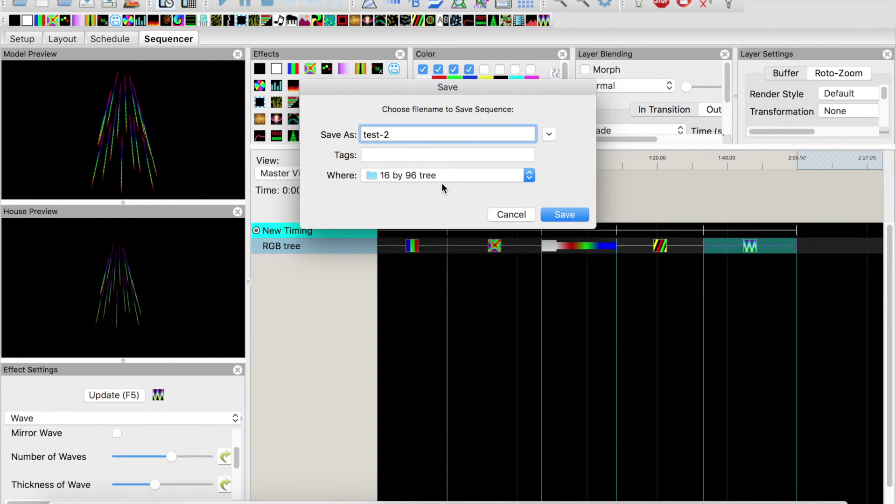
pyautogui.click(566, 215)
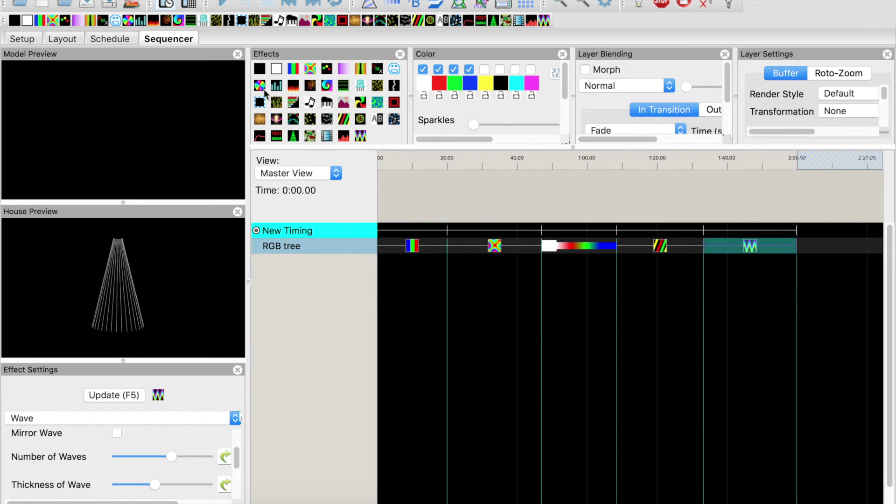
# Play the tree sequence from the start, then switch to the Schedule tab.
pyautogui.click(227, 5)
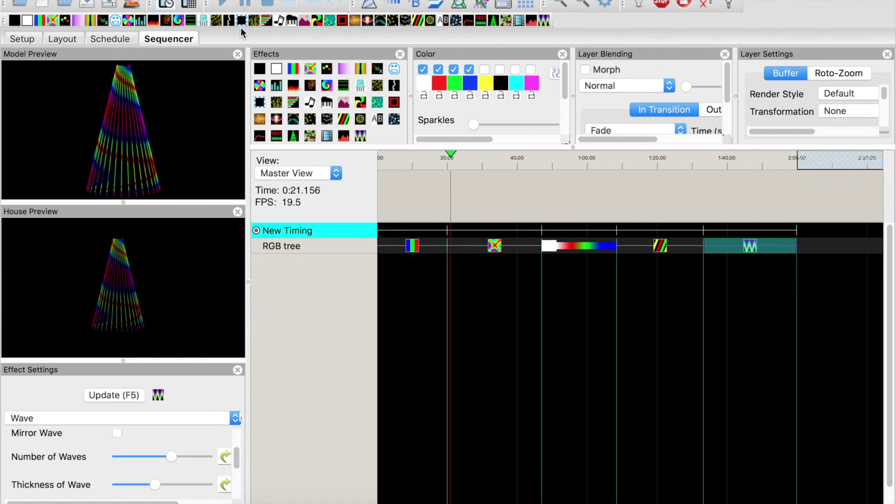
pyautogui.click(106, 39)
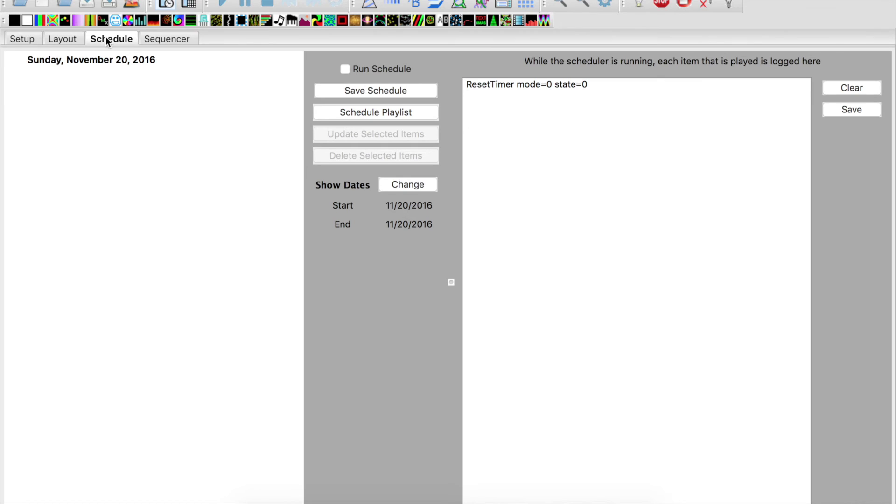
# Add a new playlist named 'test'.
pyautogui.click(192, 0)
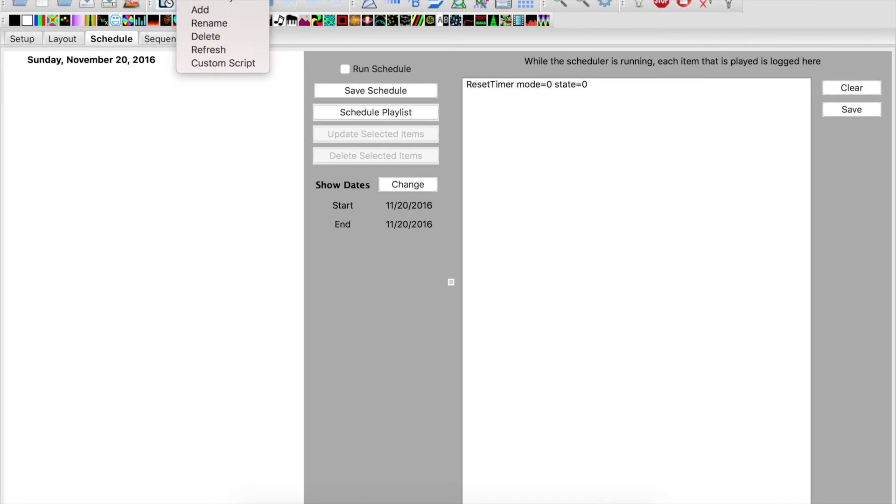
pyautogui.click(201, 9)
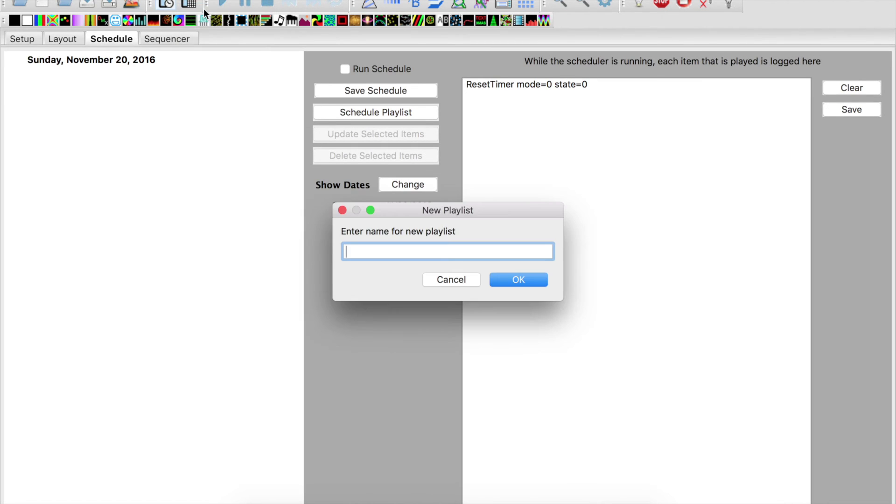
pyautogui.write('test')
pyautogui.click(514, 281)
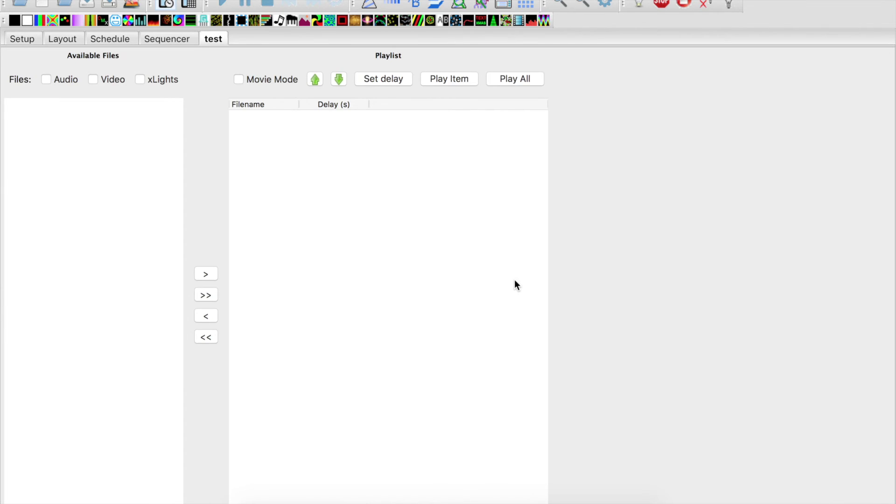
# Add test-2.fseq and test_sequence.fseq from the xLights files to the test playlist.
pyautogui.click(140, 79)
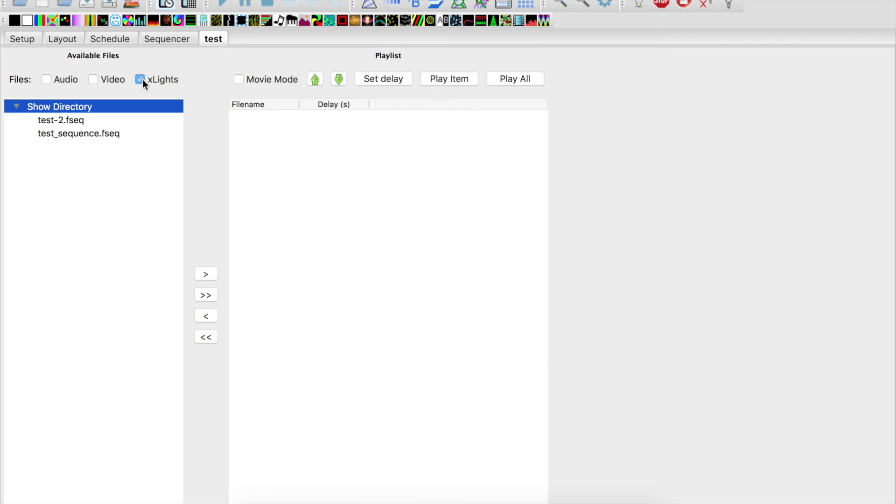
pyautogui.click(71, 121)
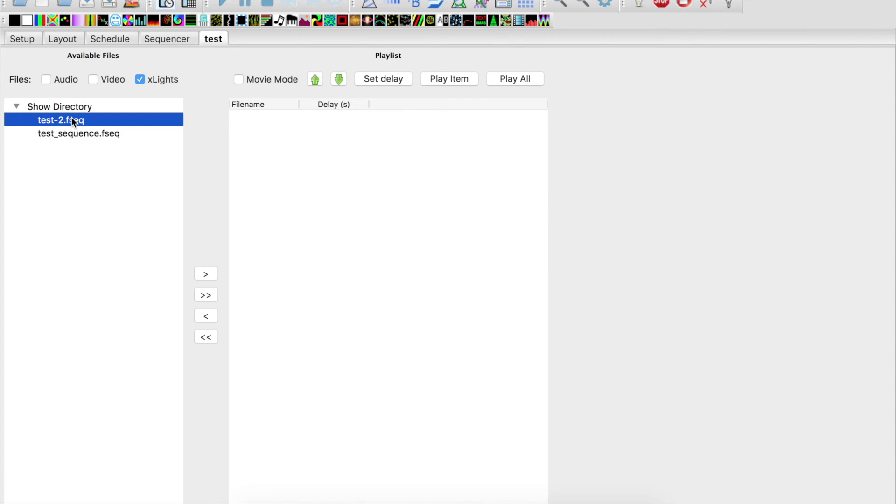
pyautogui.click(206, 274)
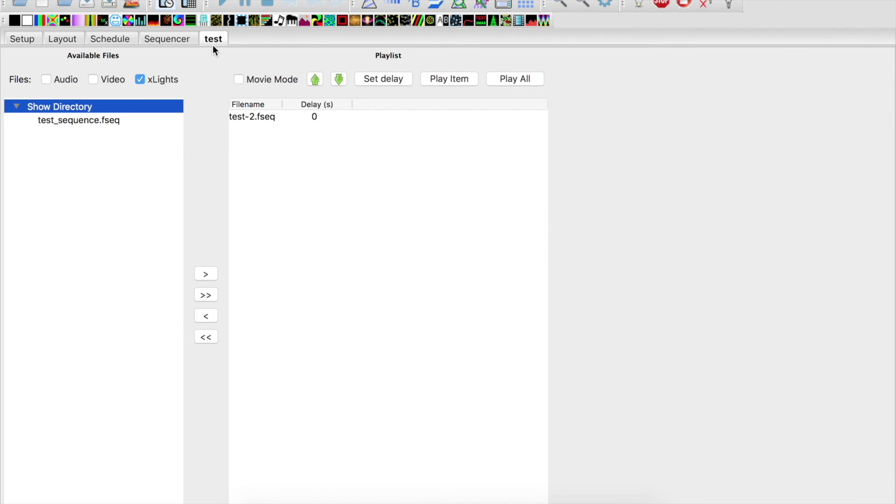
pyautogui.click(94, 120)
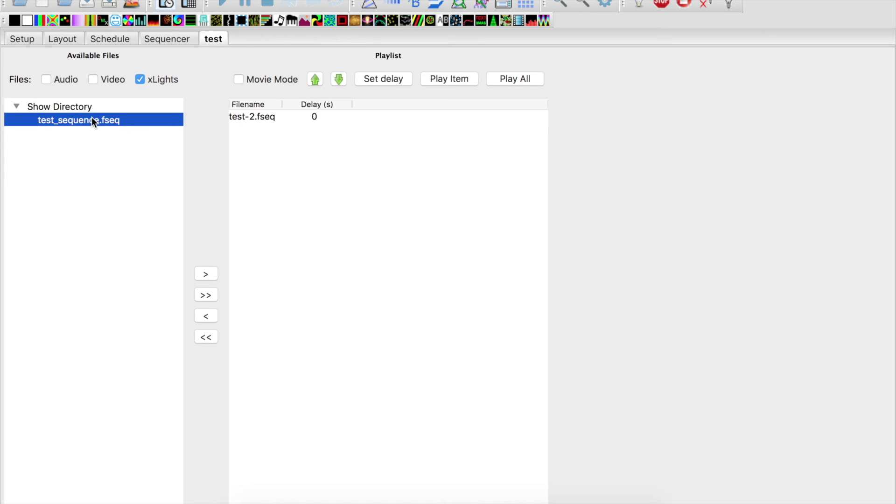
pyautogui.click(206, 275)
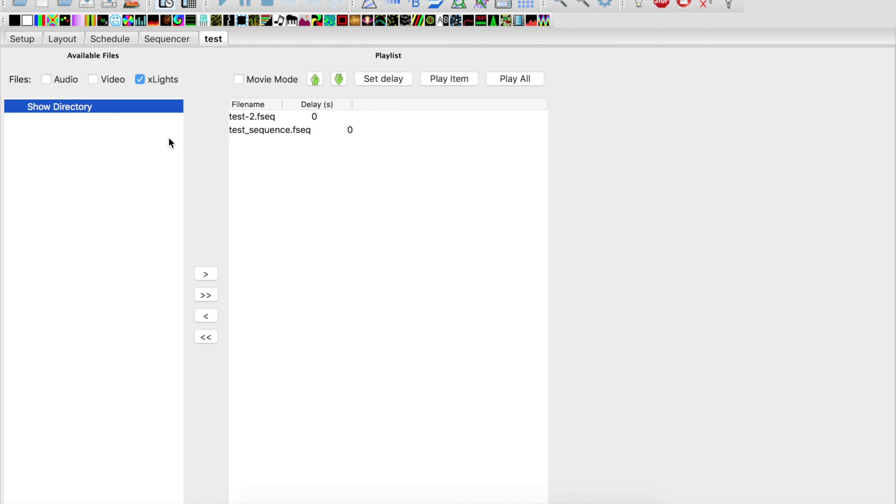
pyautogui.click(113, 39)
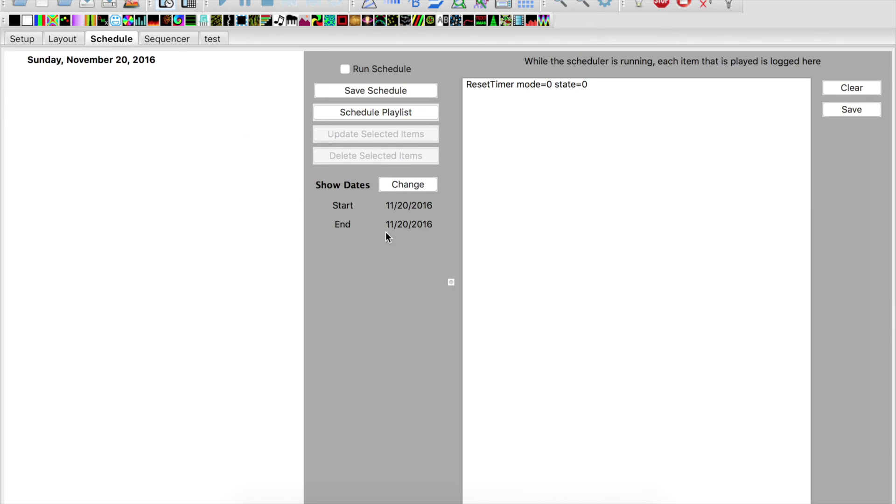
# Change the show end date to December 31, 2016, keeping the 11/20/2016 start.
pyautogui.click(410, 184)
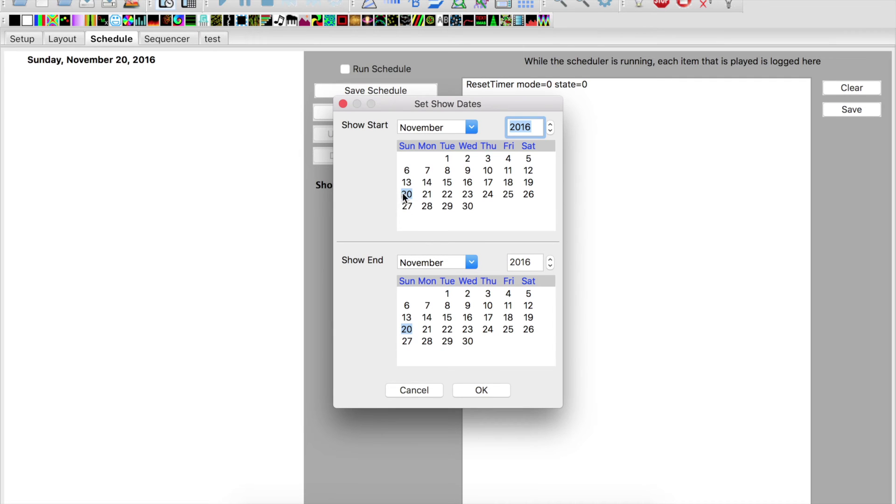
pyautogui.click(473, 264)
pyautogui.click(443, 440)
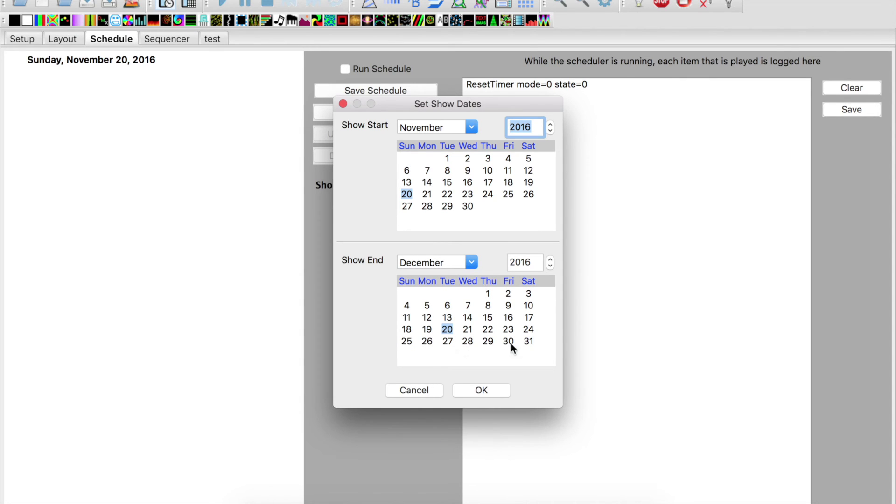
pyautogui.click(529, 342)
pyautogui.click(460, 390)
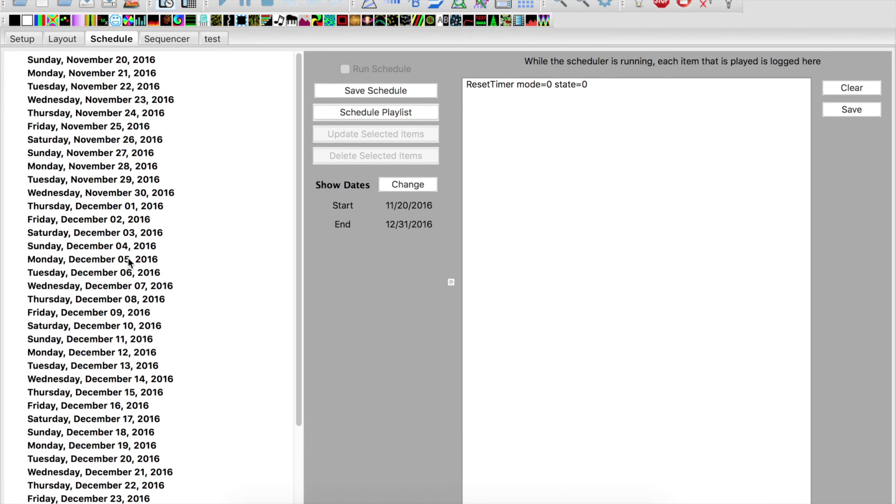
pyautogui.click(360, 113)
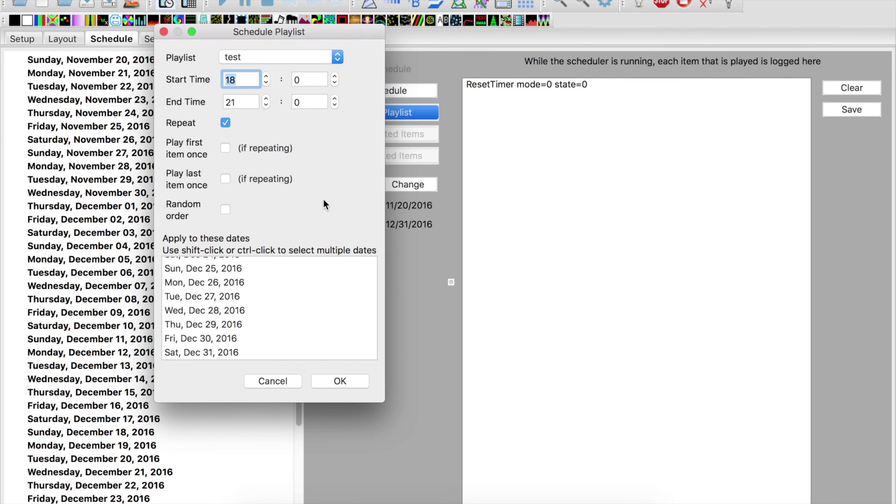
# Select Nov 20 through Dec 31, 2016 and apply the repeating 18:00–21:00 test playlist schedule.
pyautogui.click(343, 381)
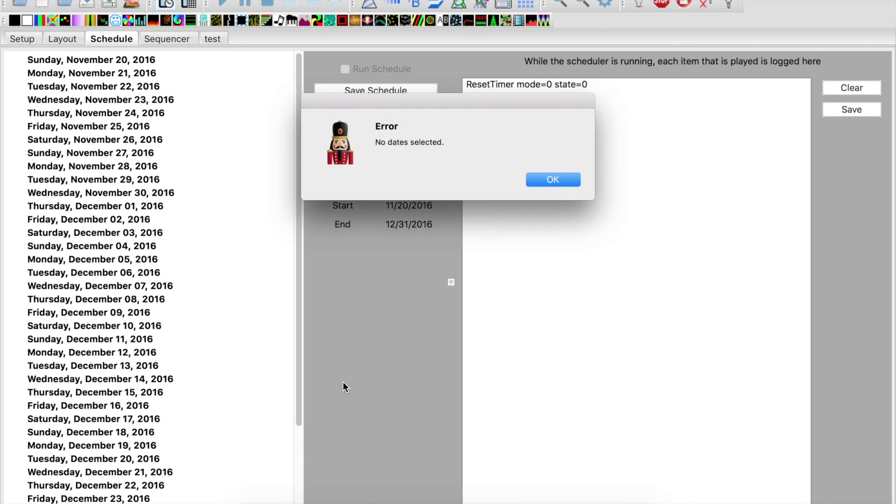
pyautogui.click(553, 180)
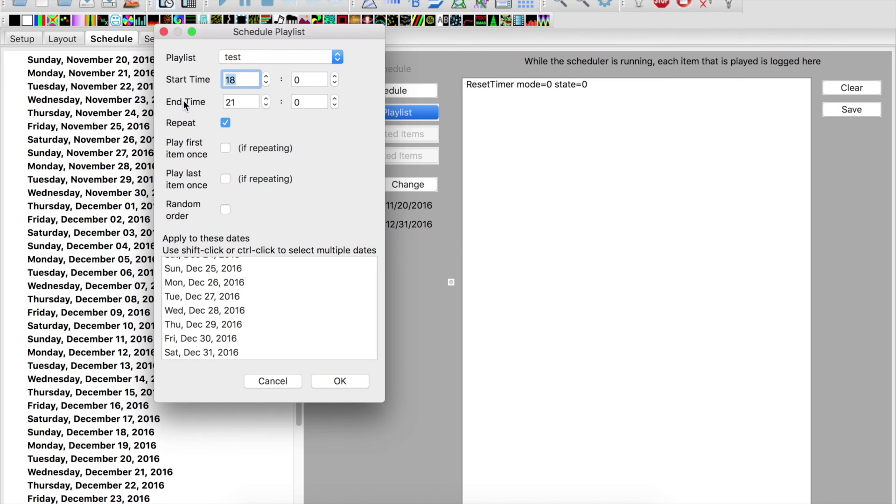
pyautogui.click(223, 291)
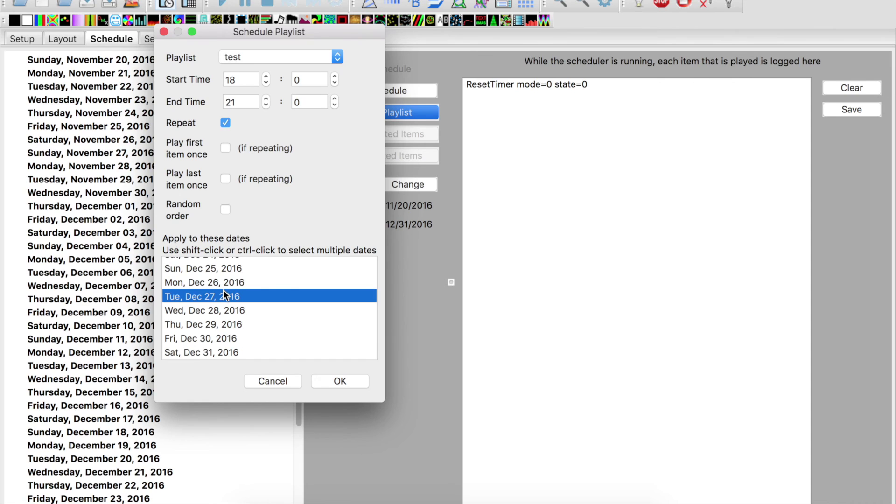
pyautogui.moveTo(223, 290); pyautogui.dragTo(224, 273)
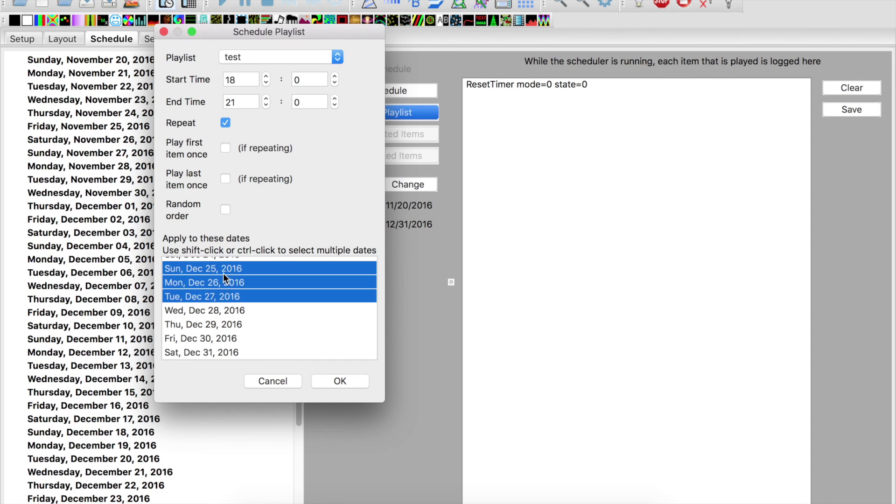
pyautogui.scroll(10, 223, 274)
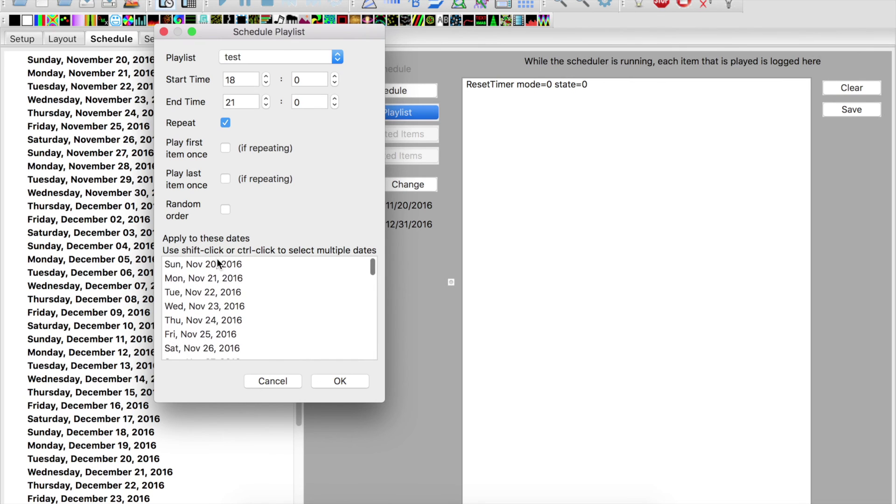
pyautogui.click(230, 263)
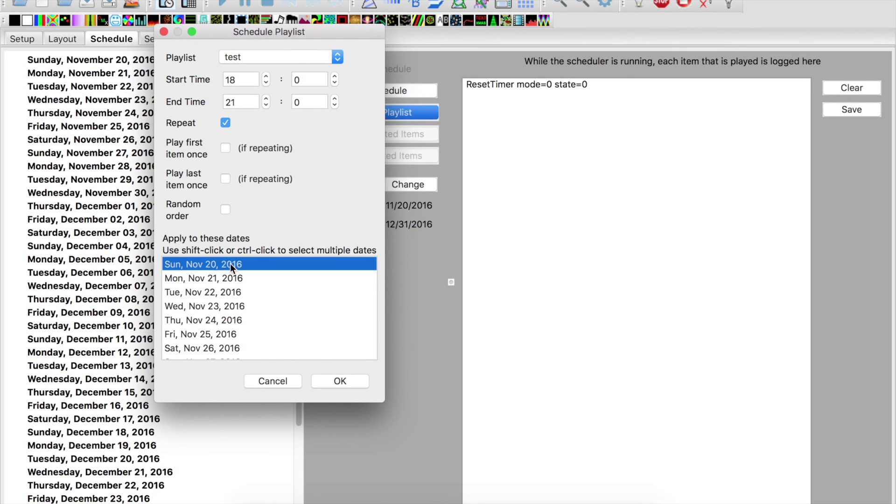
pyautogui.scroll(-10, 231, 264)
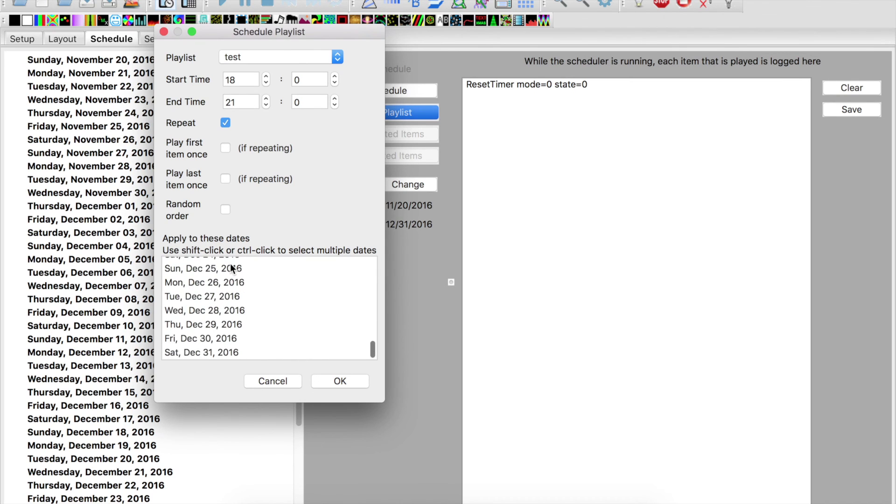
pyautogui.keyDown('shift'); pyautogui.click(218, 350); pyautogui.keyUp('shift')
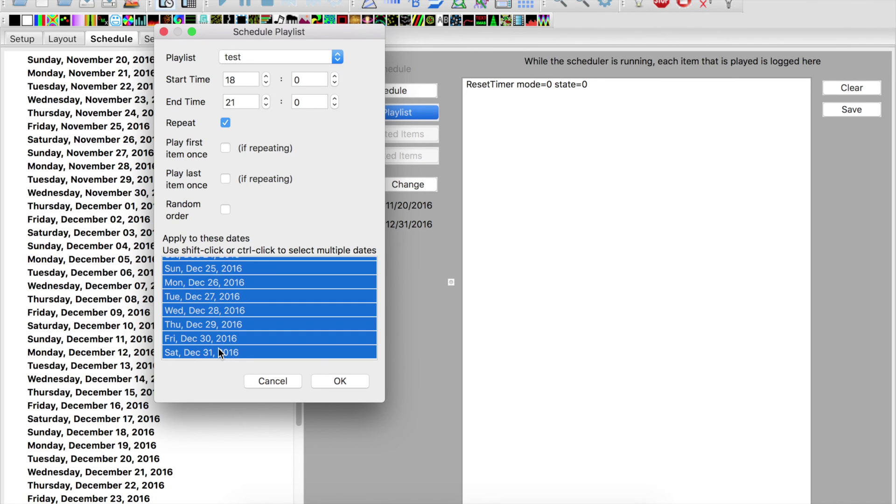
pyautogui.click(334, 381)
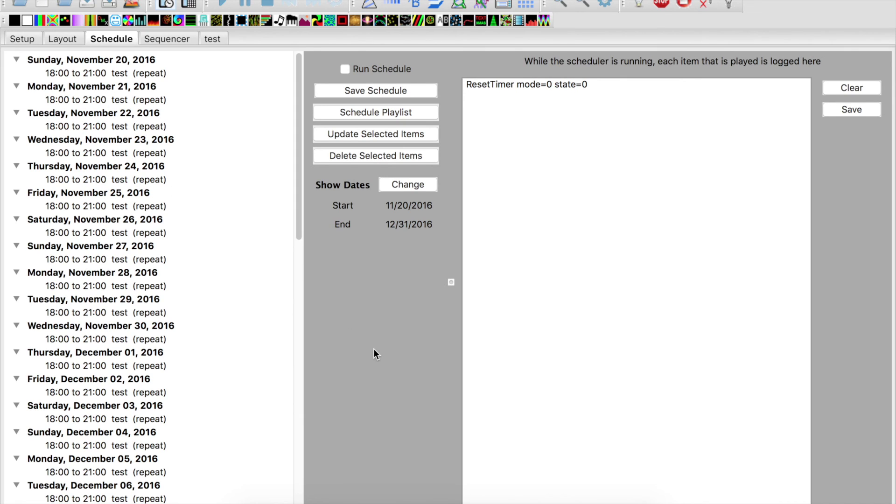
# Save the schedule, run it despite the warning, and turn on light output.
pyautogui.click(354, 91)
pyautogui.click(349, 68)
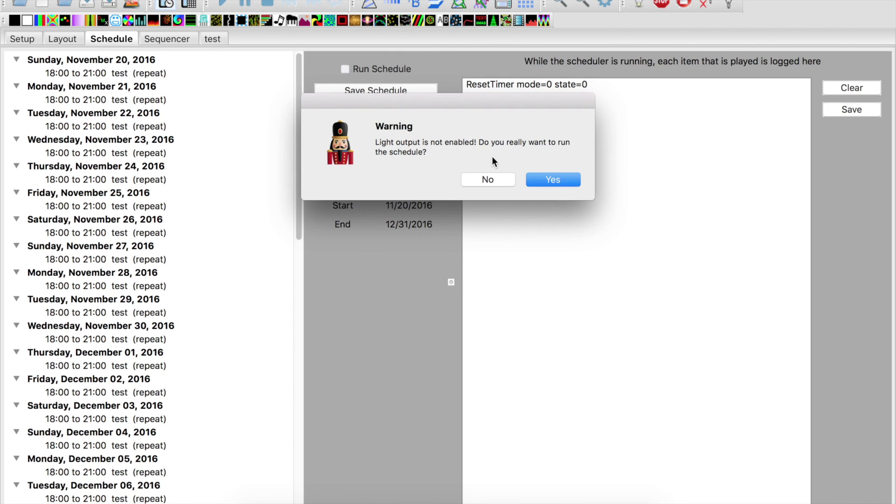
pyautogui.click(545, 179)
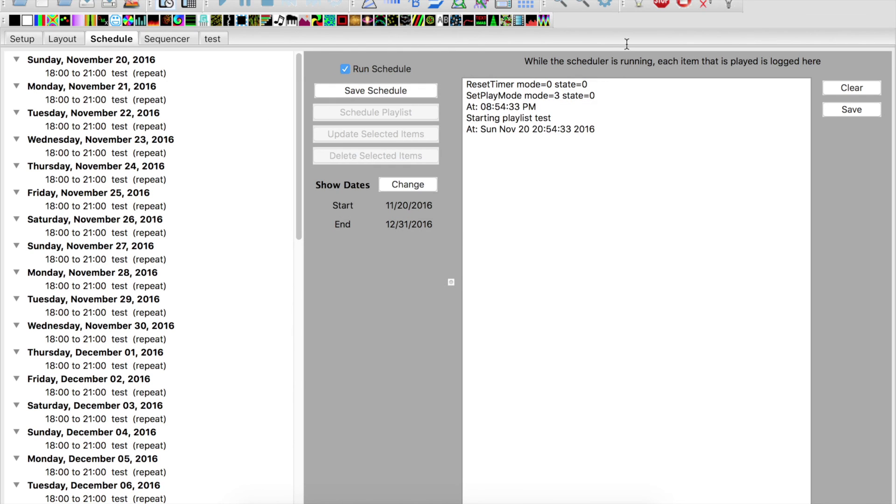
pyautogui.click(729, 5)
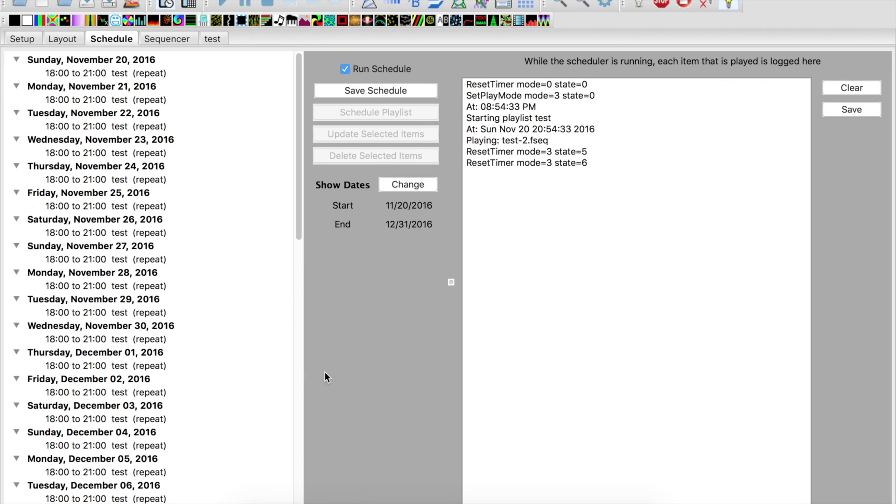